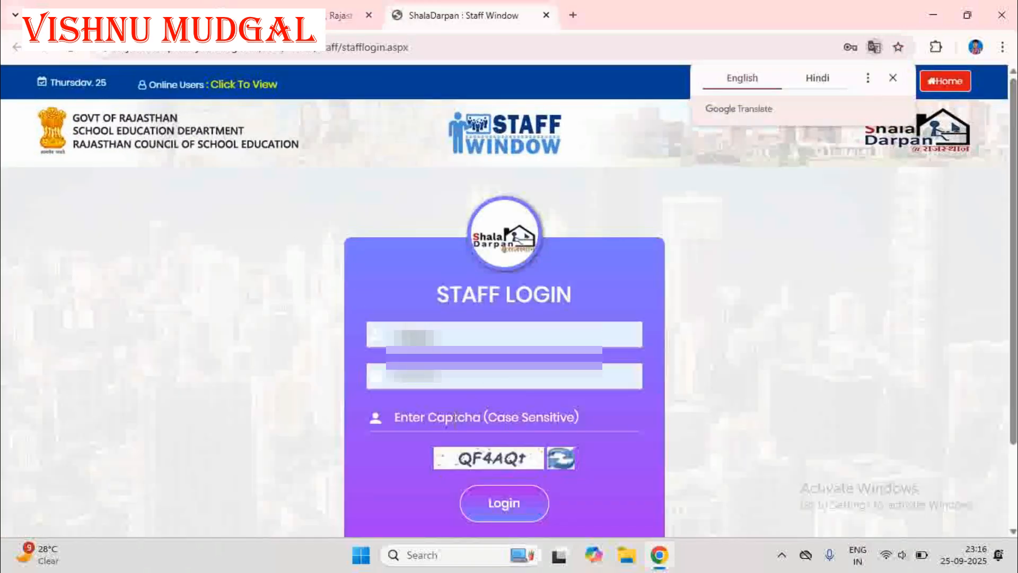
Enter the captcha code and log in to the staff account.
left_click(454, 417)
type("QF4AQt")
left_click(503, 502)
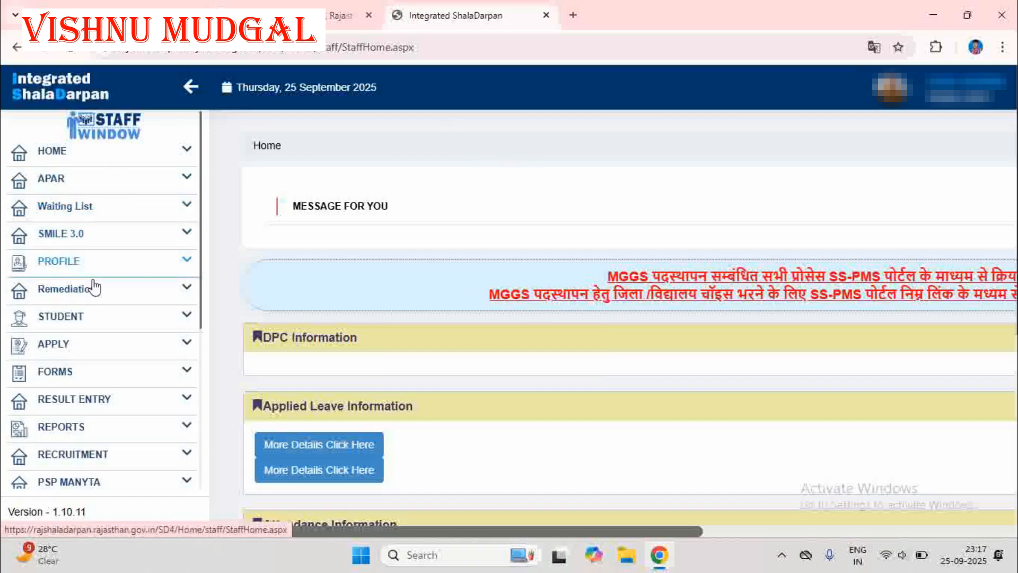
Open the Confirmation Form from the departmental services application forms and collapse the navigation sidebar.
left_click(84, 381)
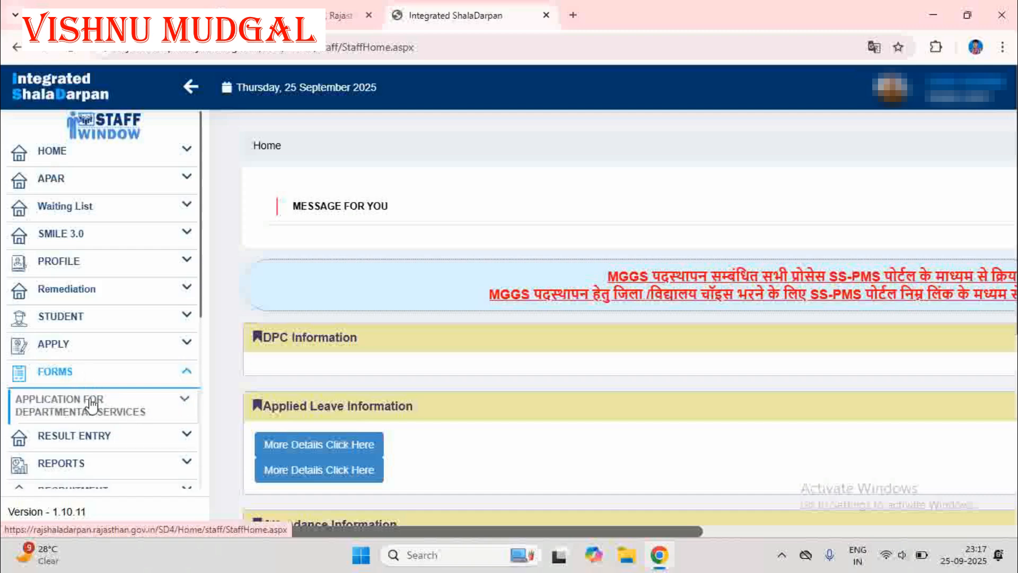
left_click(120, 417)
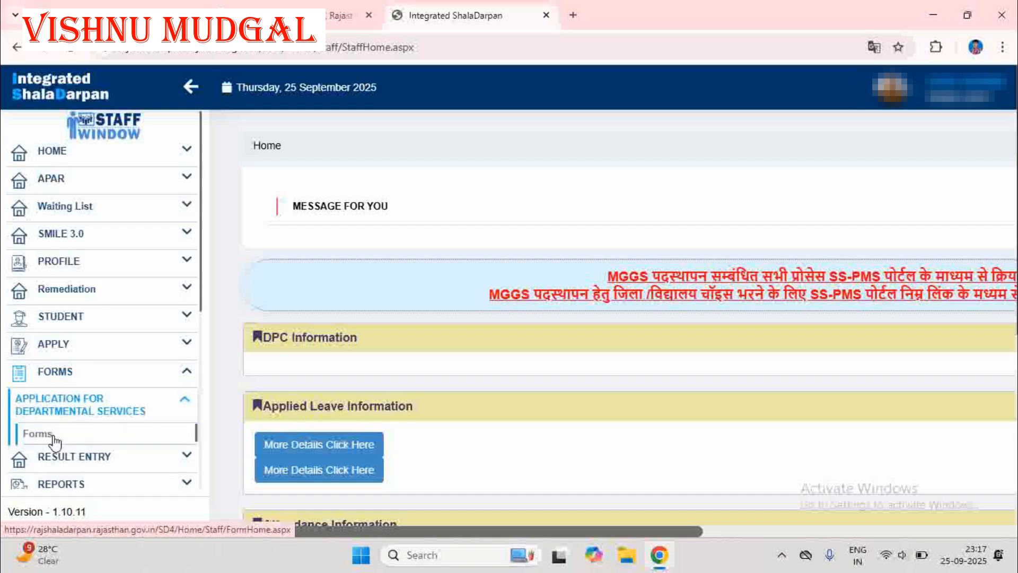
left_click(37, 433)
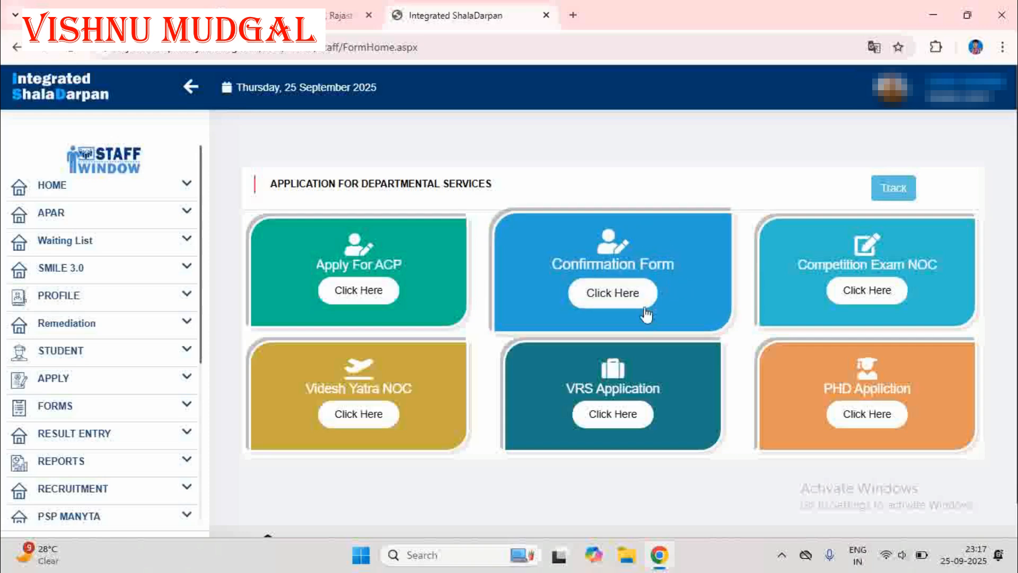
left_click(609, 294)
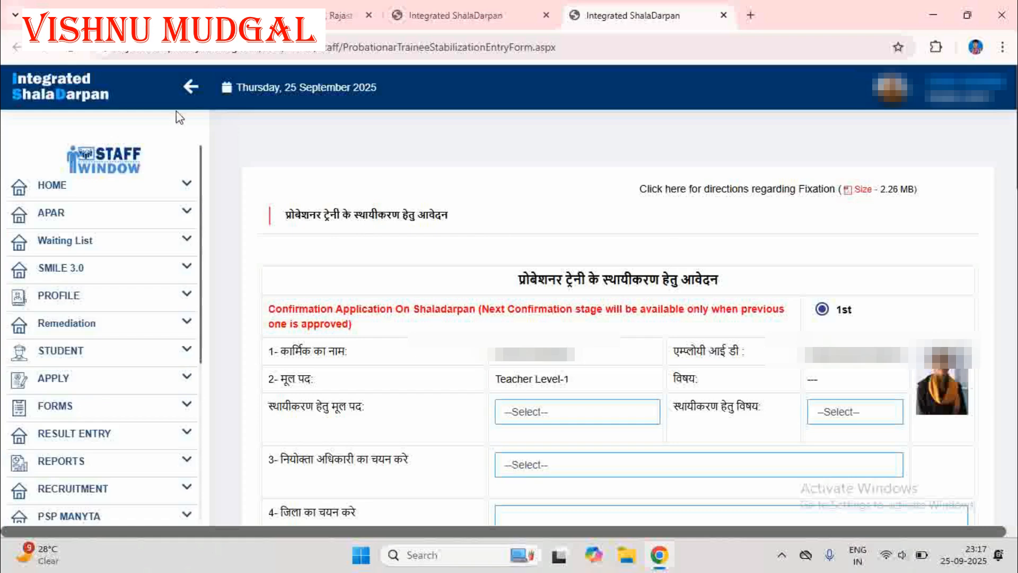
left_click(189, 90)
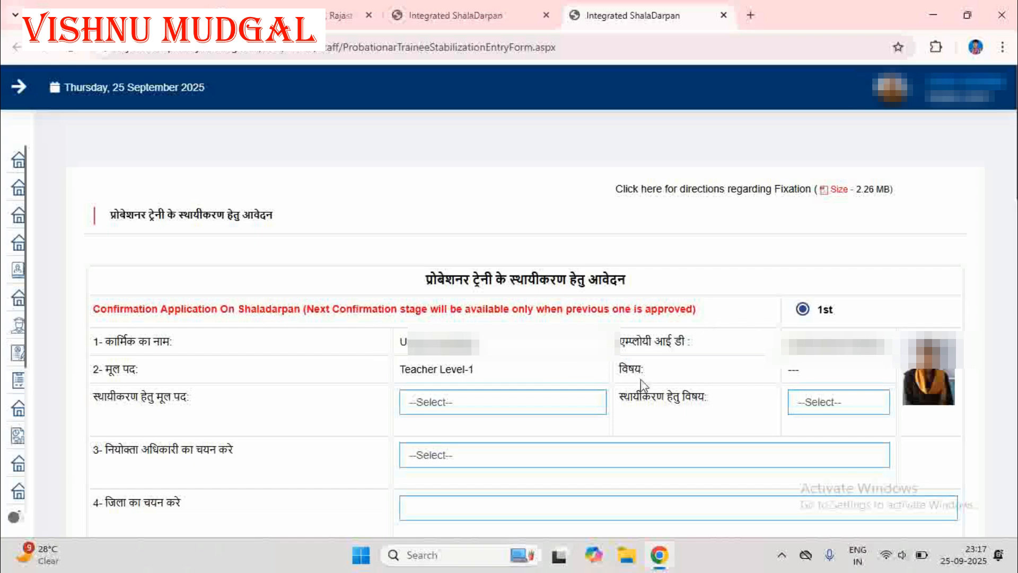
Set the original post for confirmation to Teacher Level-1 and the confirmation subject to "---".
left_click(475, 406)
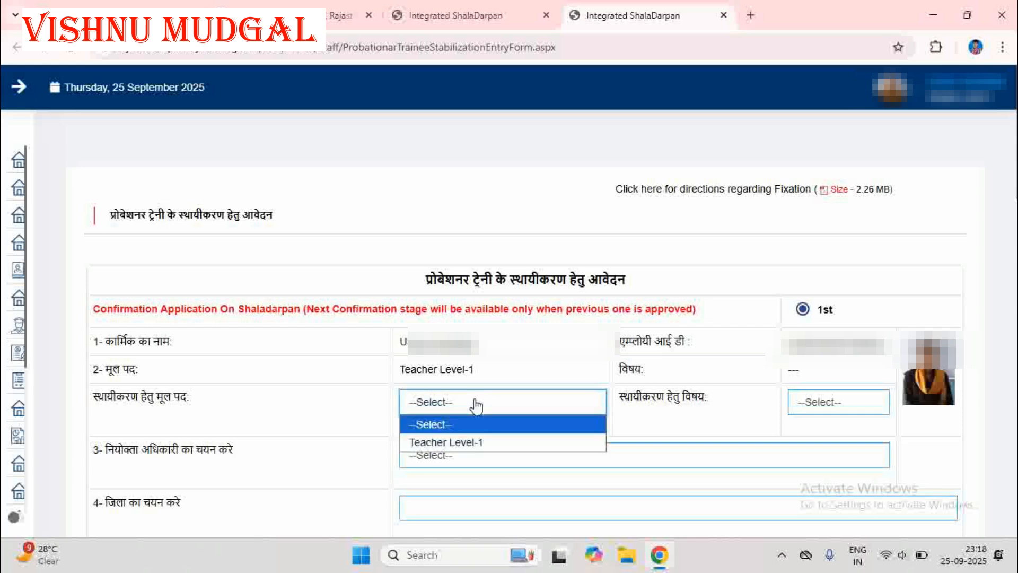
left_click(480, 442)
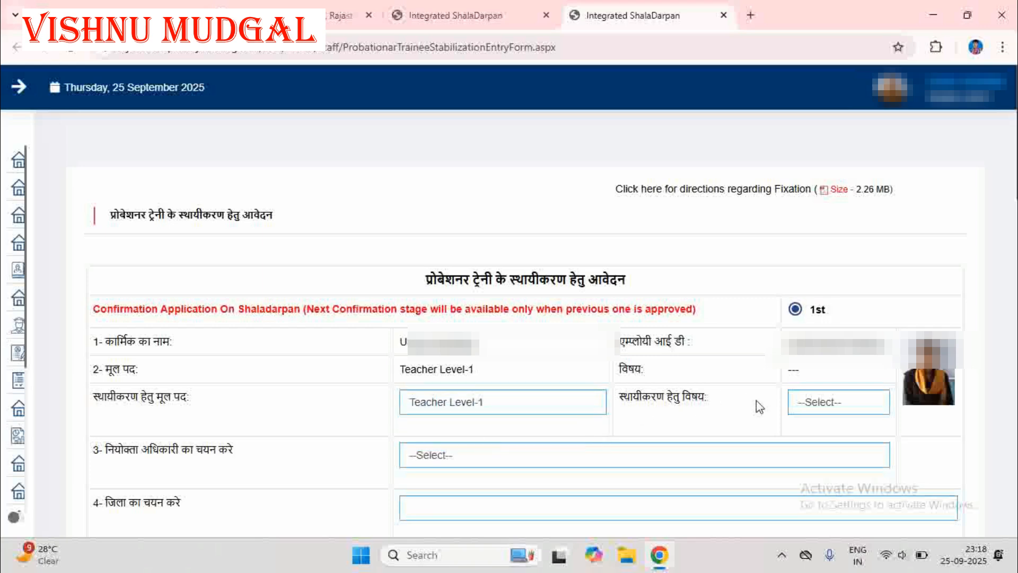
left_click(816, 406)
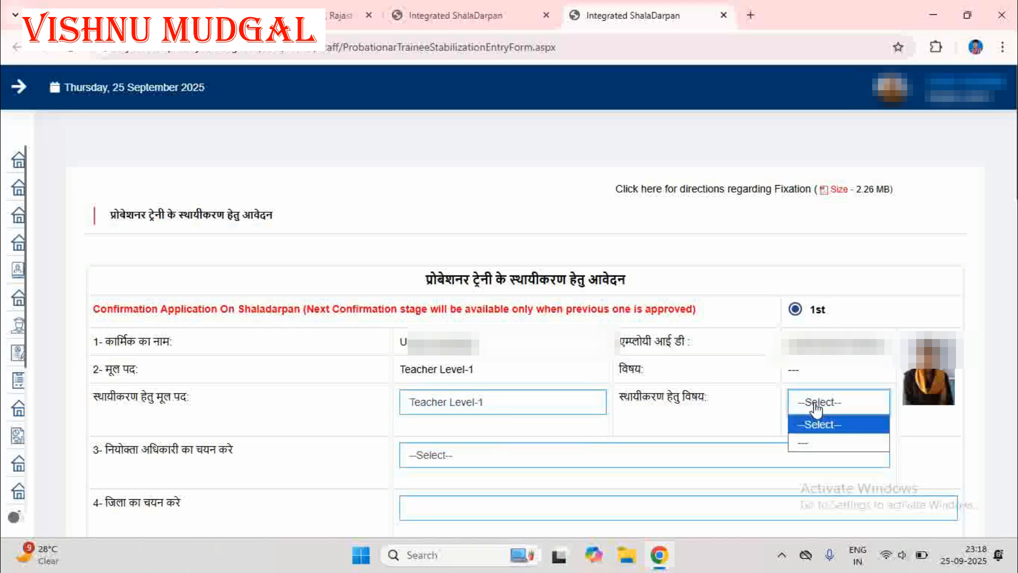
left_click(803, 442)
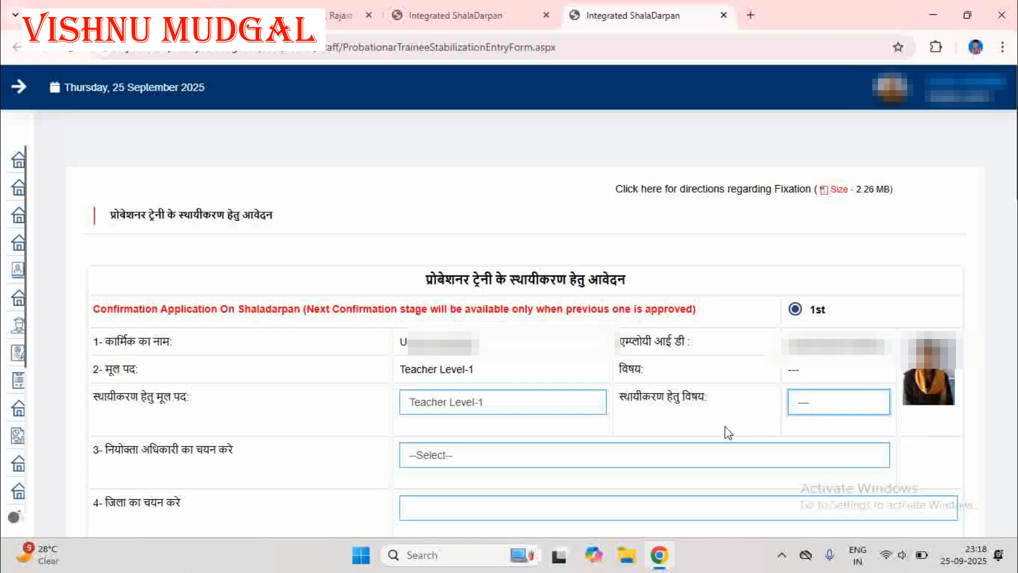
Choose जिला शिक्षा अधिकारी प्रारम्भिक शिक्षा (मुख्यालय) as the appointing officer and BHARATPUR as the district.
left_click(475, 463)
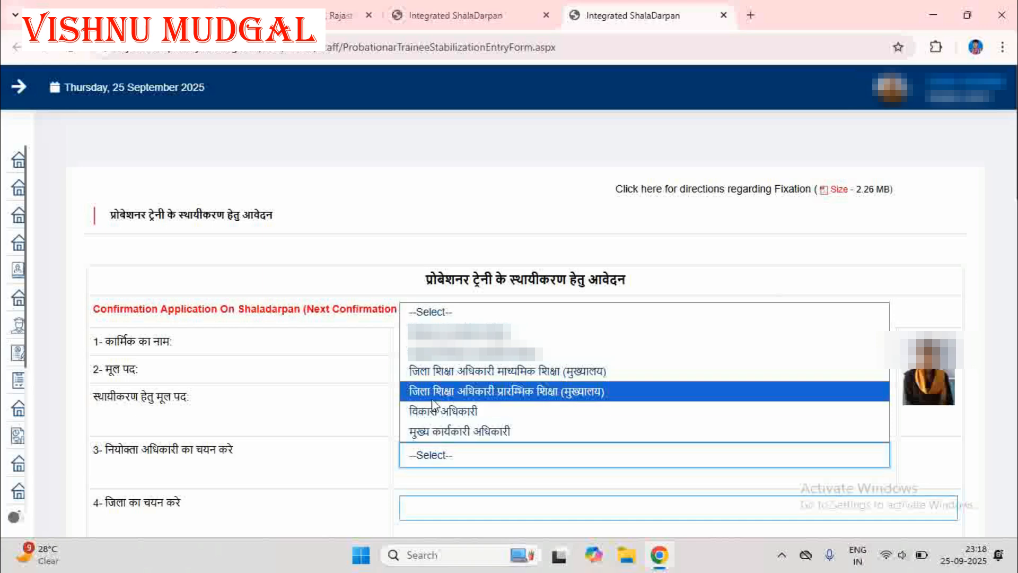
left_click(584, 401)
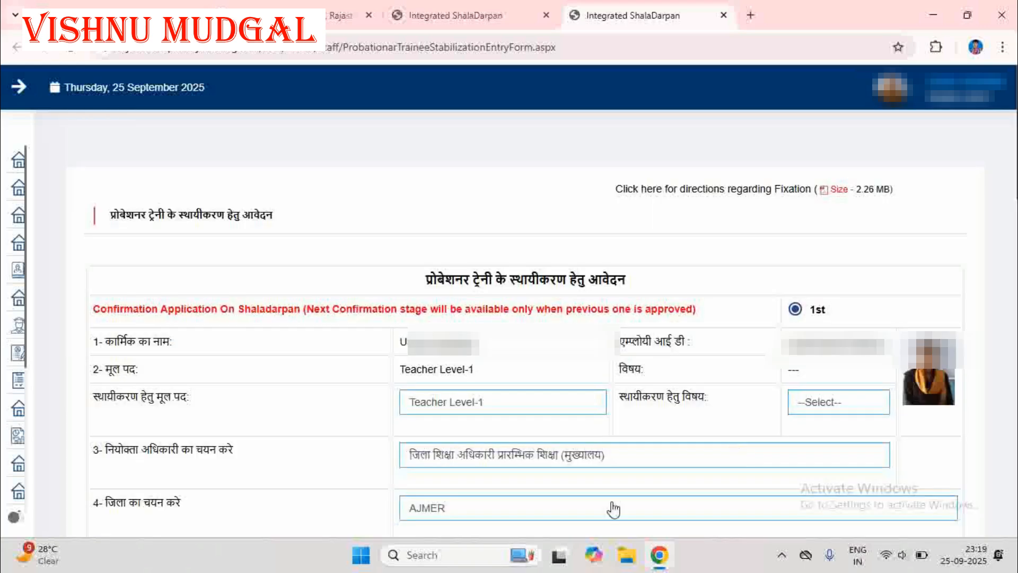
left_click(439, 518)
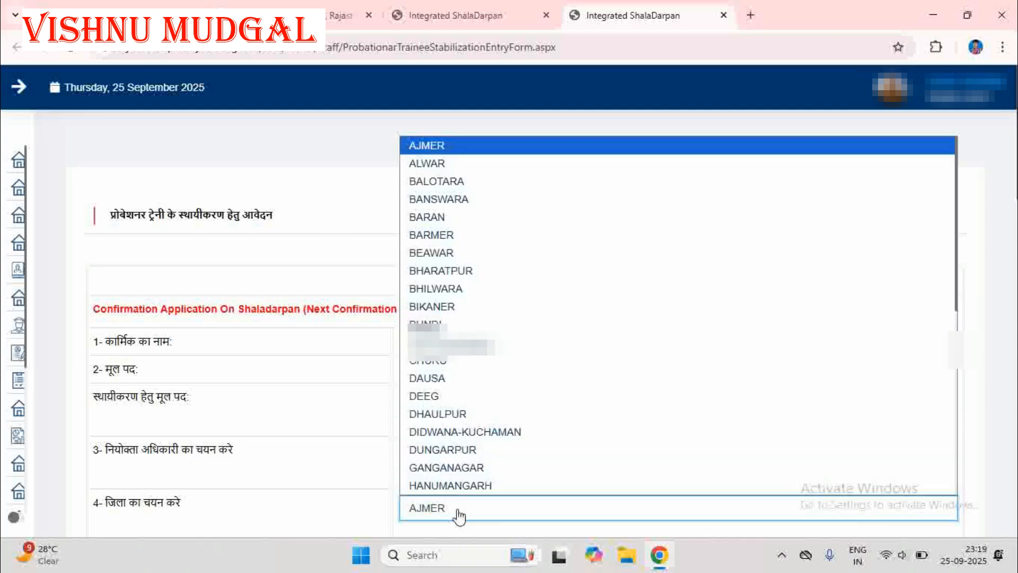
left_click(462, 270)
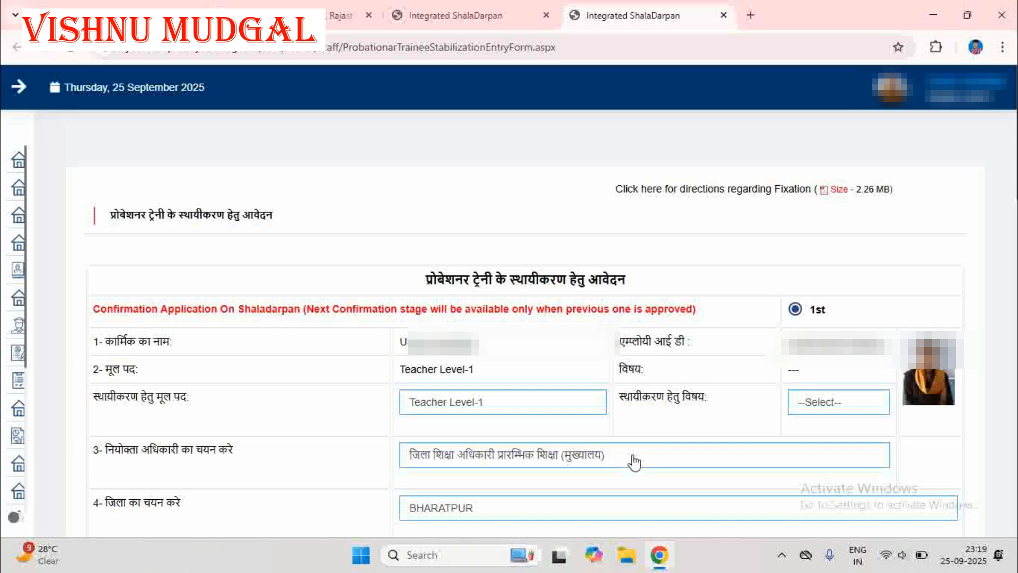
scroll(634, 462, "down", 7)
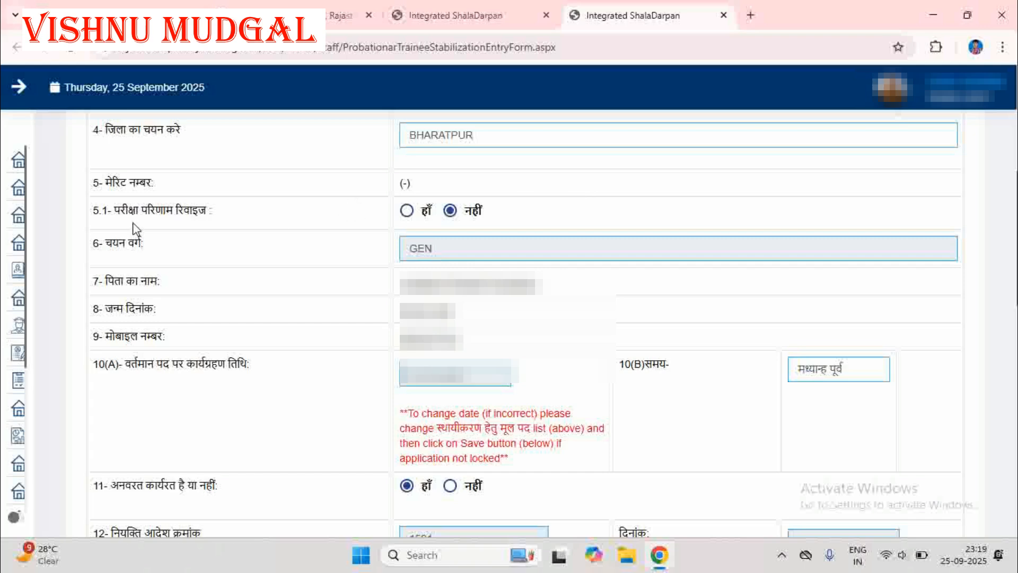
left_click(406, 215)
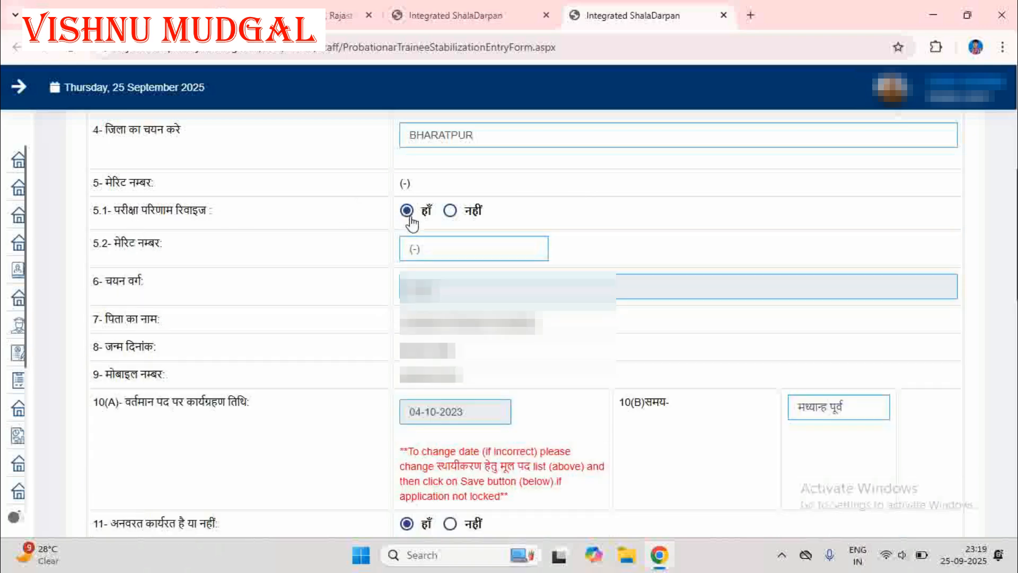
left_click(411, 249)
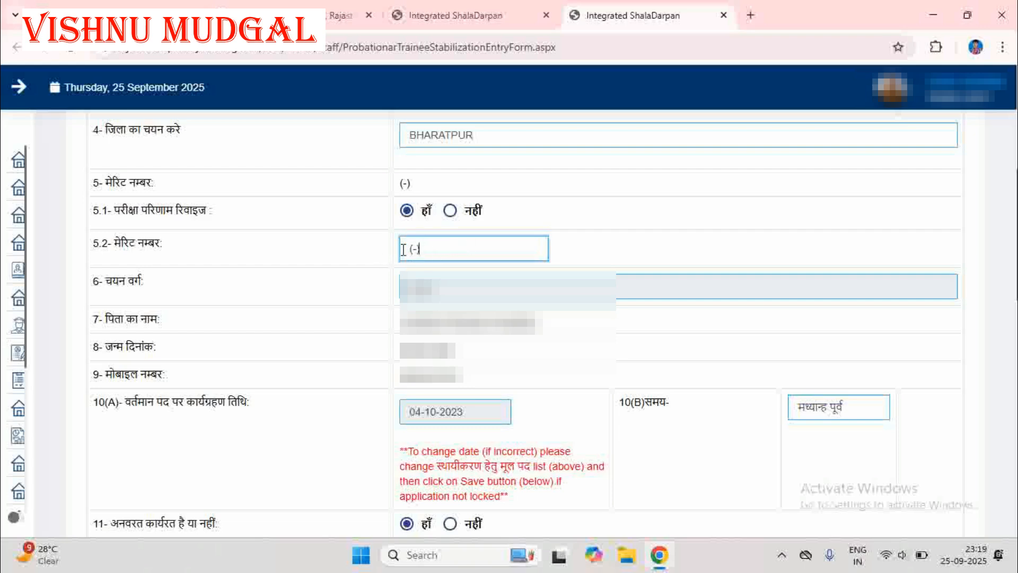
left_click(450, 210)
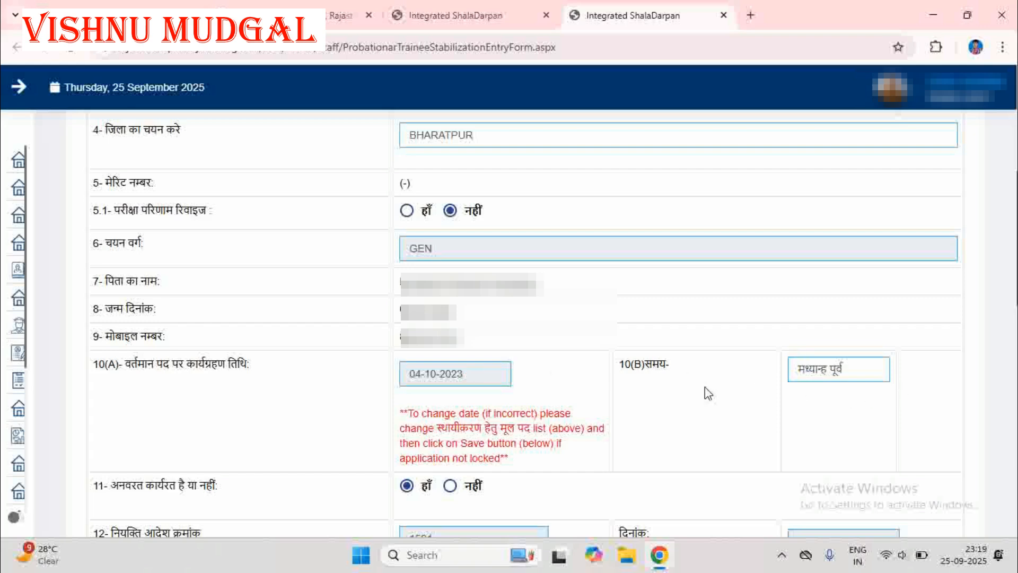
Set the proposed date of confirmation on the post (item 13) to 24-09-2025.
scroll(705, 383, "down", 5)
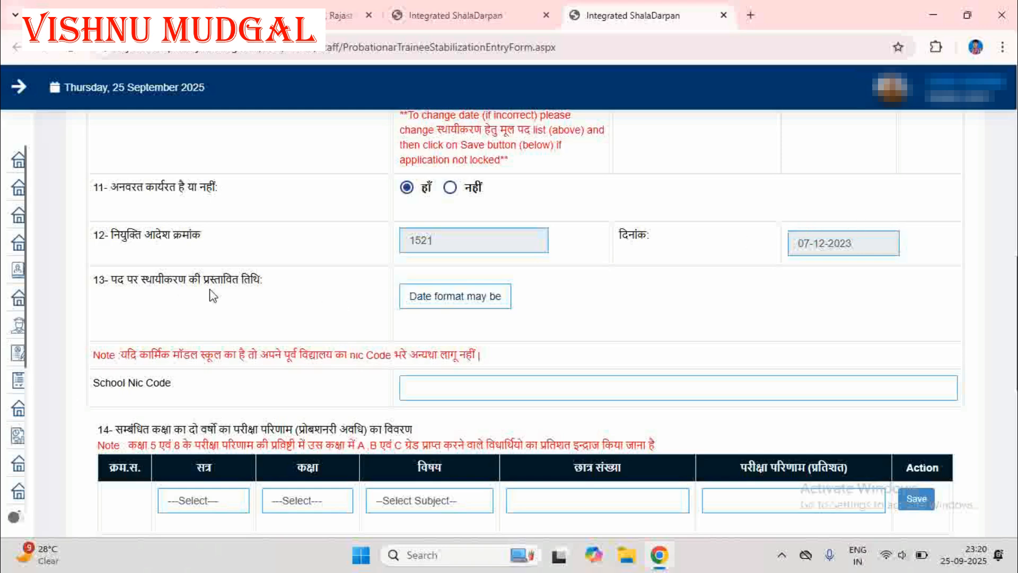
left_click(486, 297)
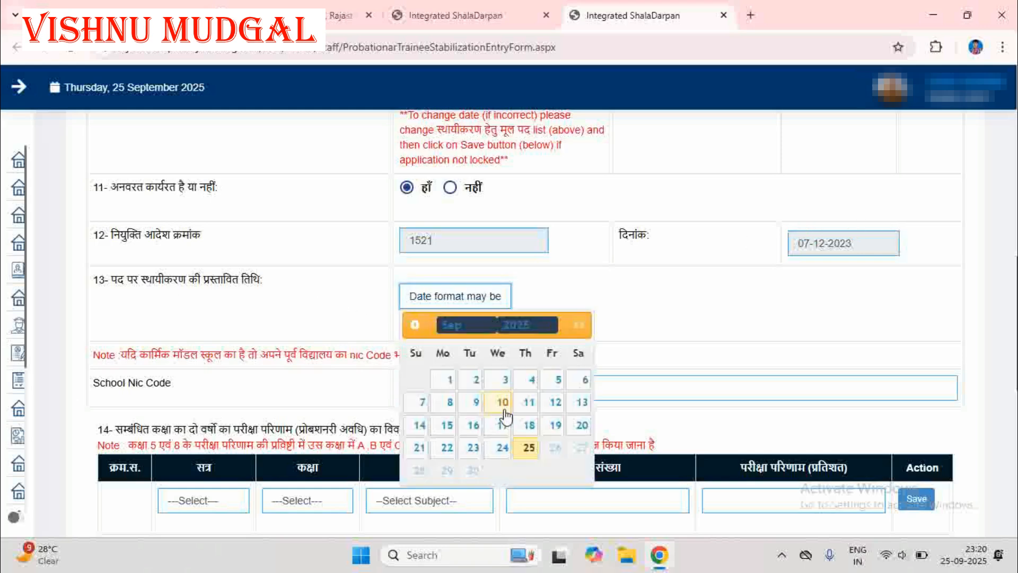
left_click(502, 448)
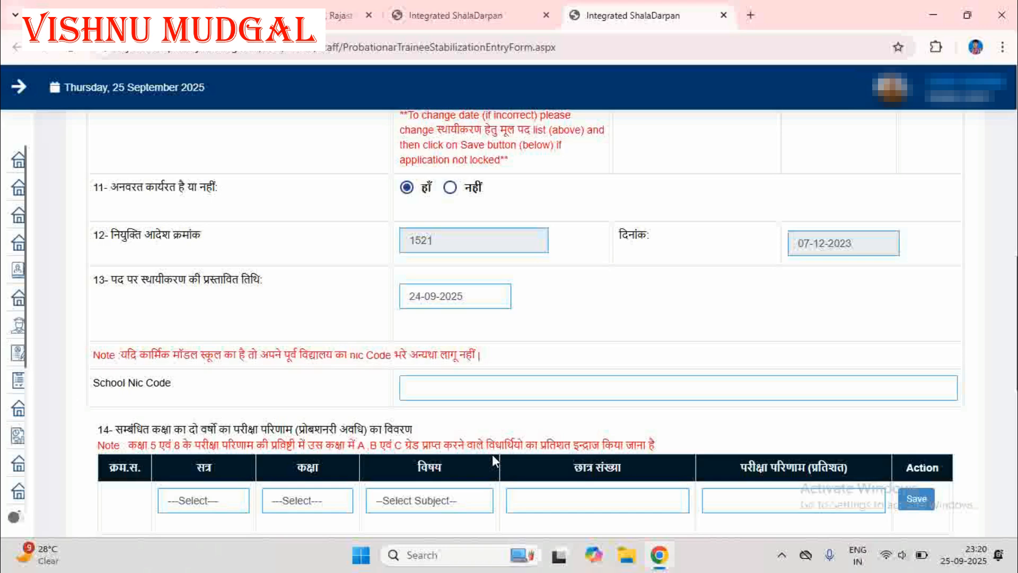
In the exam result table (item 14), choose session 2024-25, class 5 and subject English.
scroll(144, 221, "down", 5)
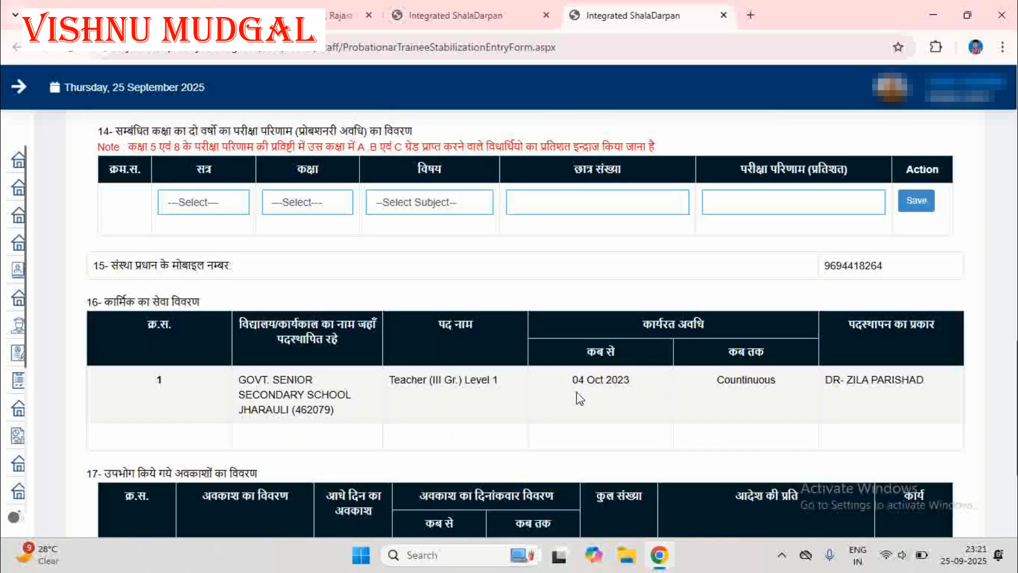
left_click(193, 202)
scroll(196, 477, "down", 5)
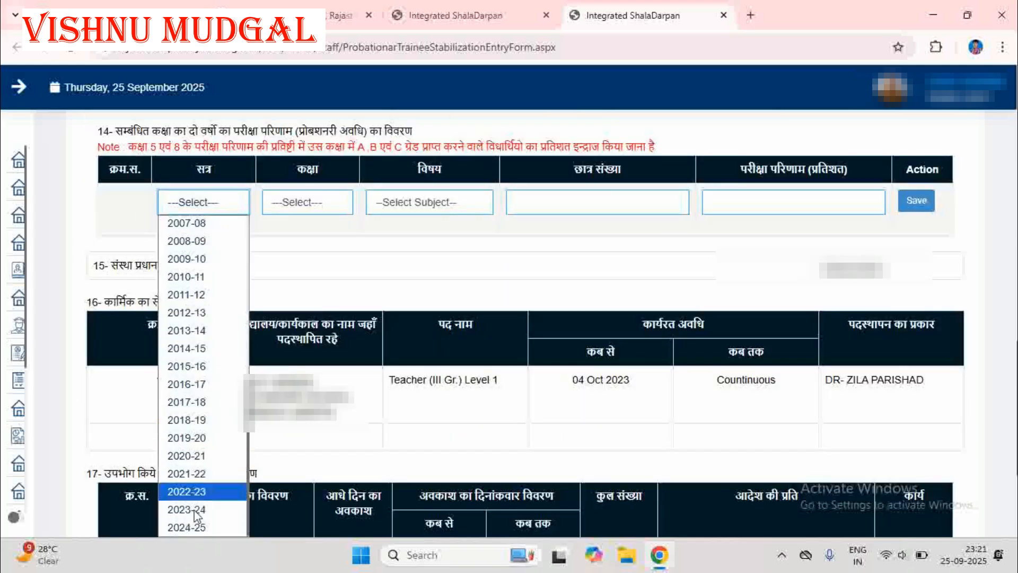
left_click(196, 527)
left_click(313, 202)
left_click(306, 235)
left_click(445, 198)
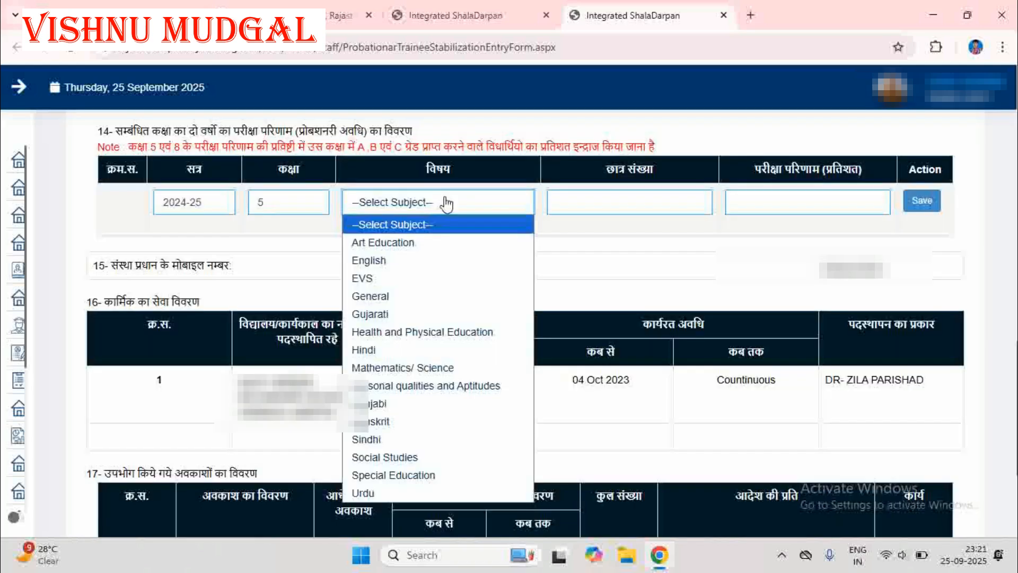
left_click(404, 261)
Enter 5 students and a 100 percent result for the exam result row and save it.
left_click(585, 197)
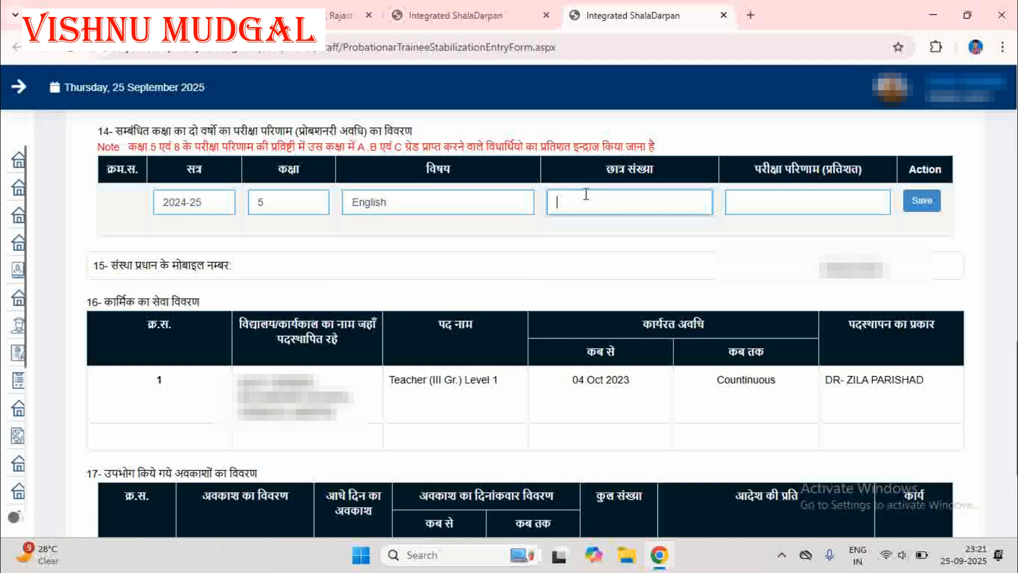
type("5")
key("Tab")
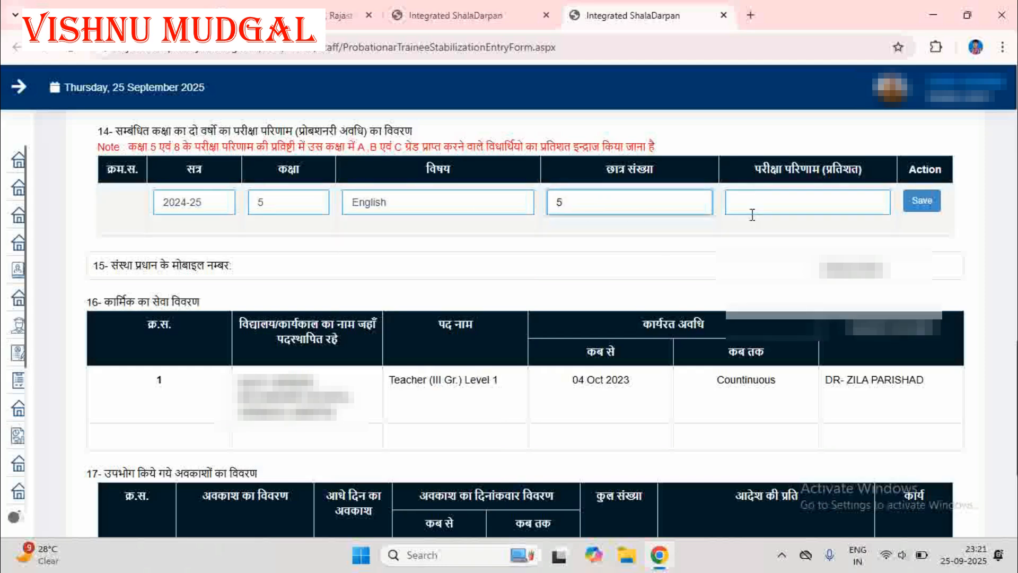
type("100")
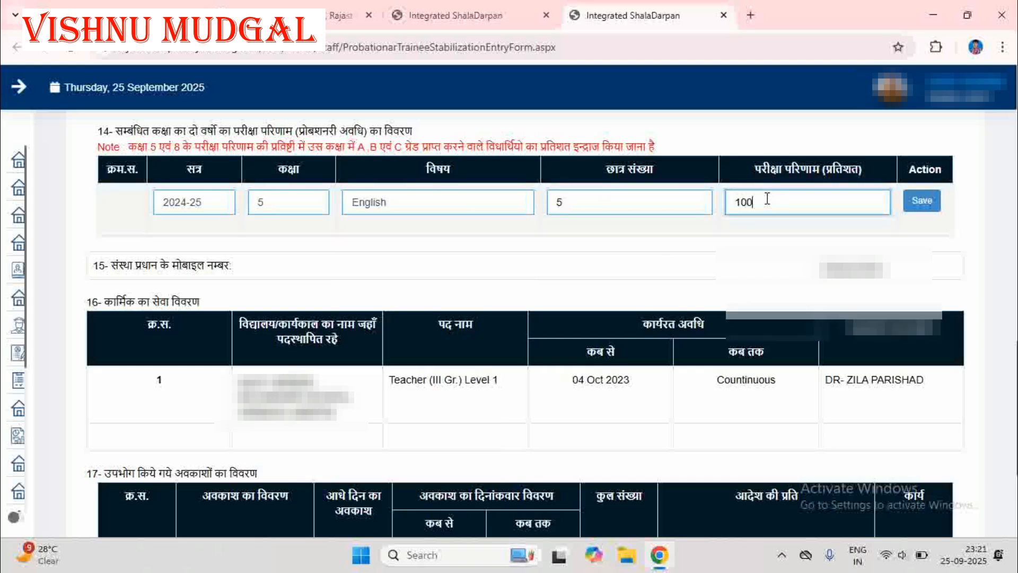
left_click(922, 201)
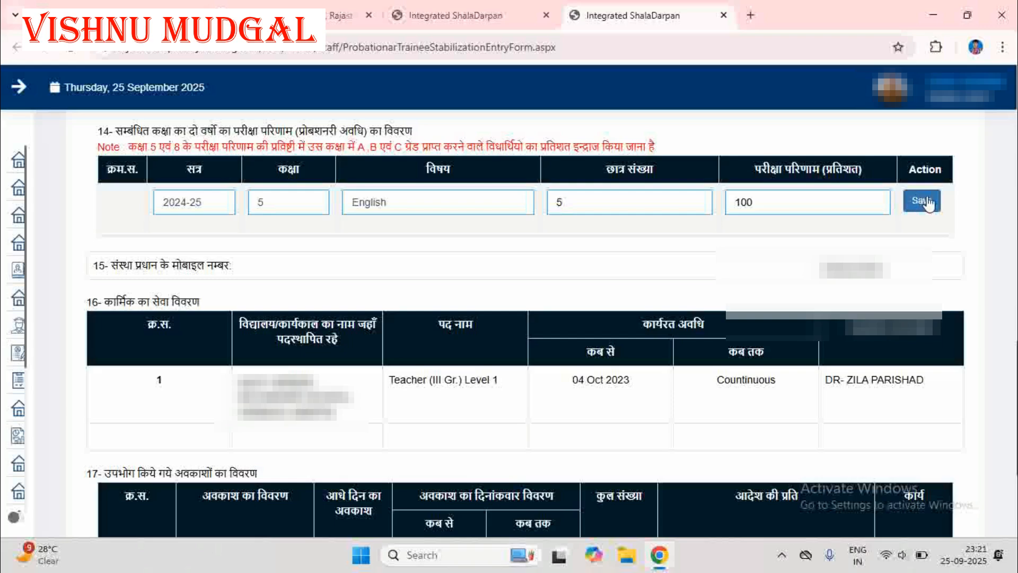
key("Return")
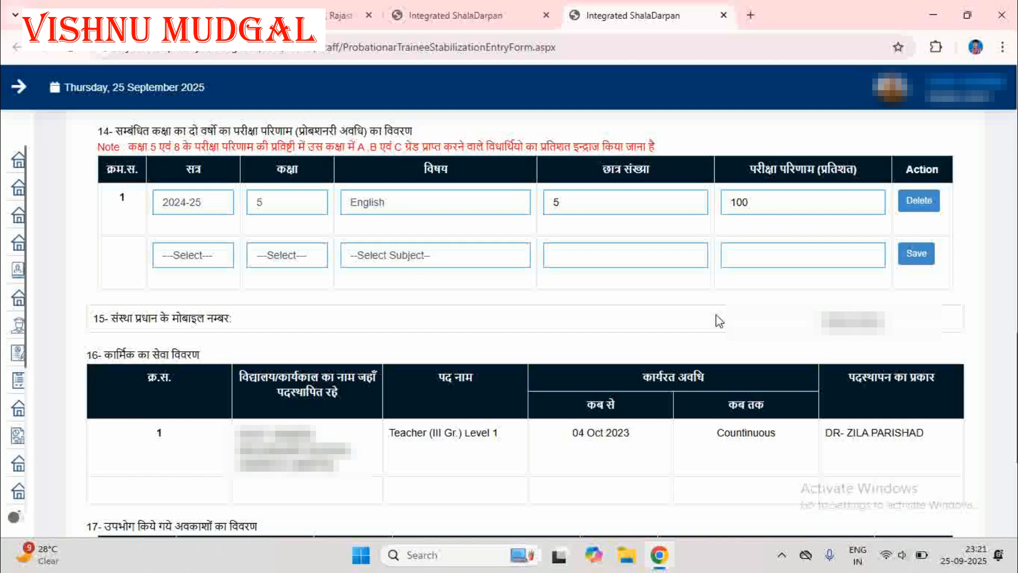
In the availed leave table (item 17), choose आकस्मिक अवकाश as the leave type for प्रथम वर्ष.
scroll(717, 313, "down", 4)
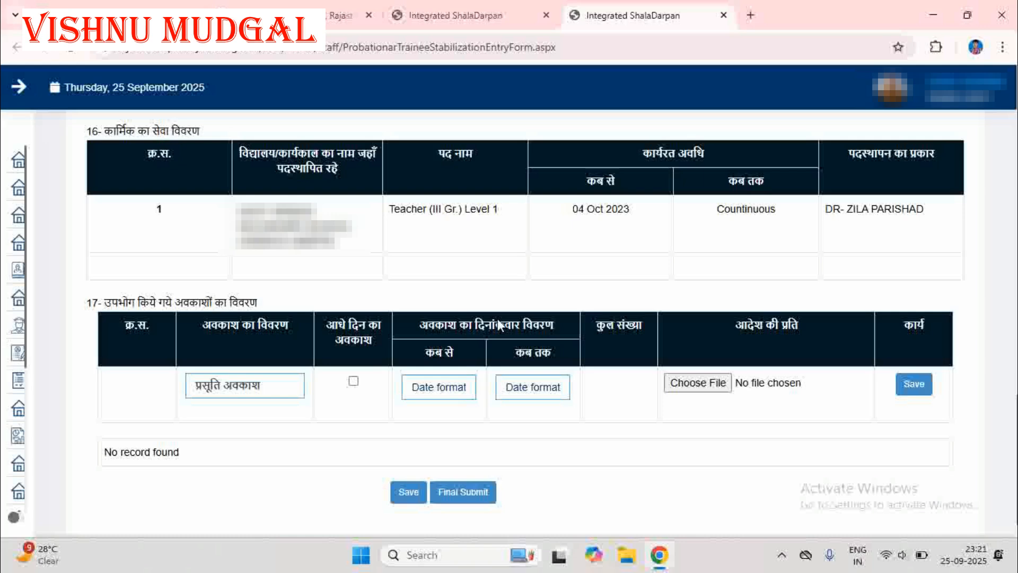
left_click(253, 387)
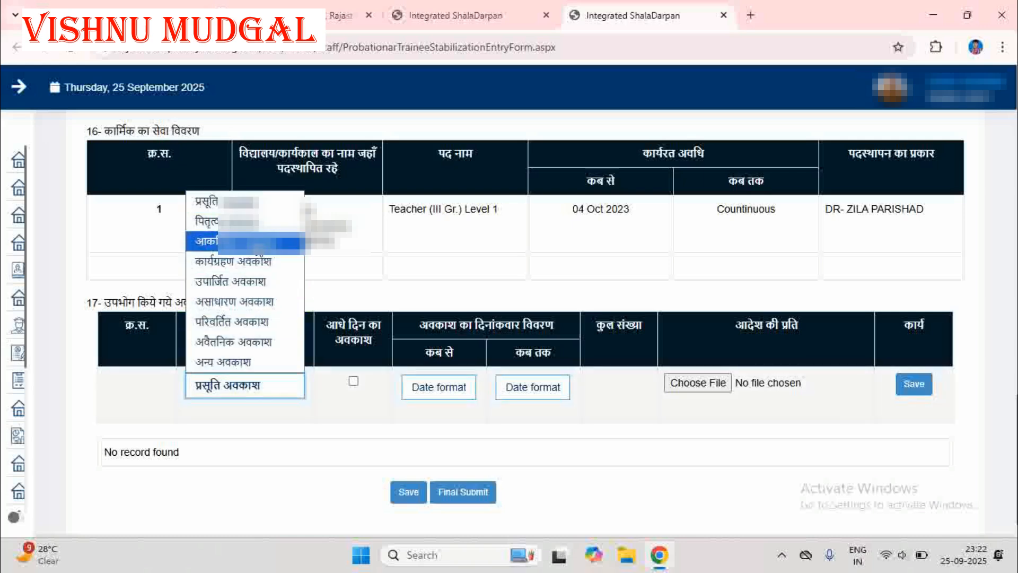
left_click(244, 241)
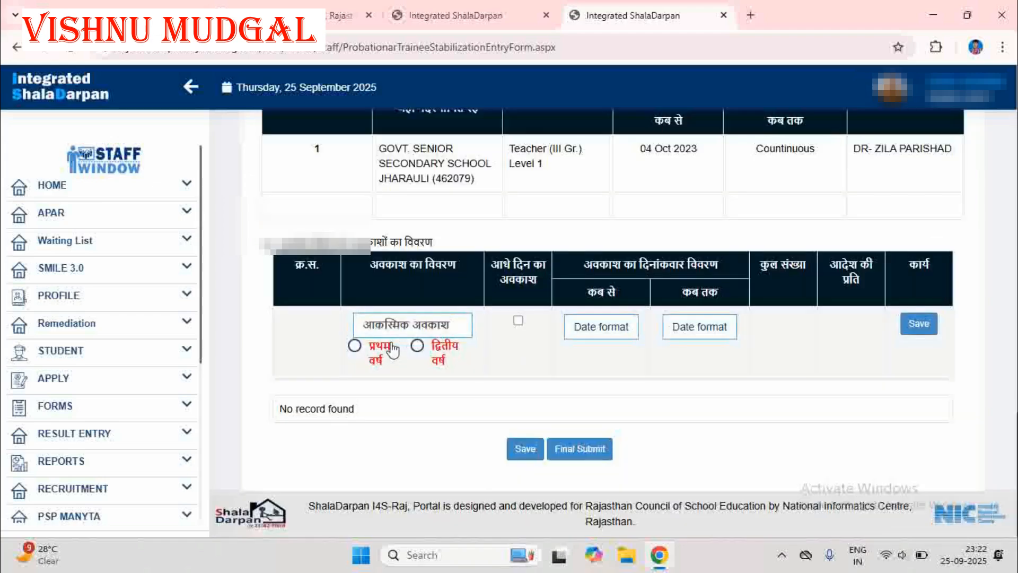
left_click(356, 347)
Set both the start and end dates of the leave entry to 02-09-2025.
left_click(589, 327)
left_click(640, 413)
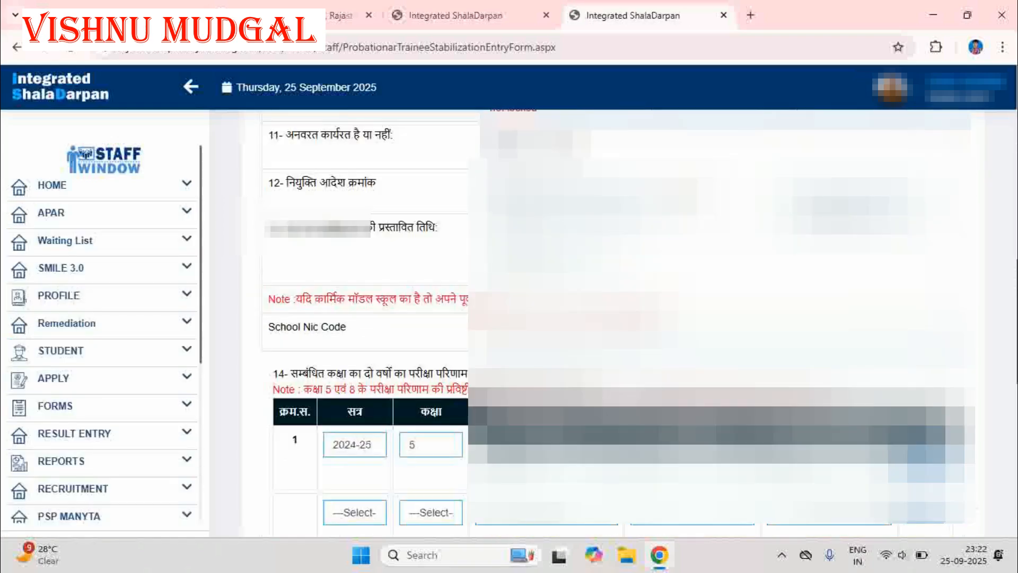
scroll(617, 318, "down", 10)
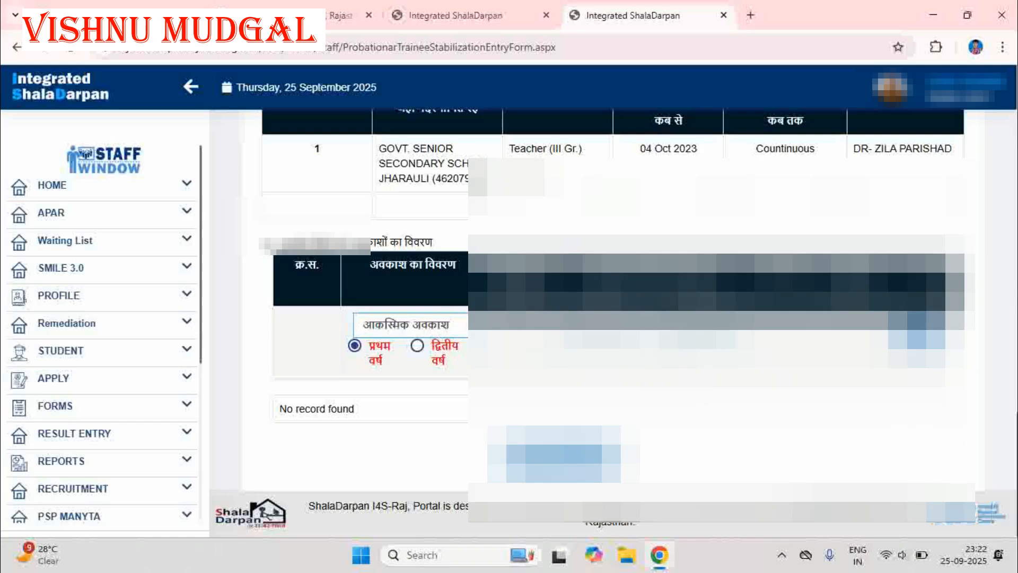
left_click(698, 324)
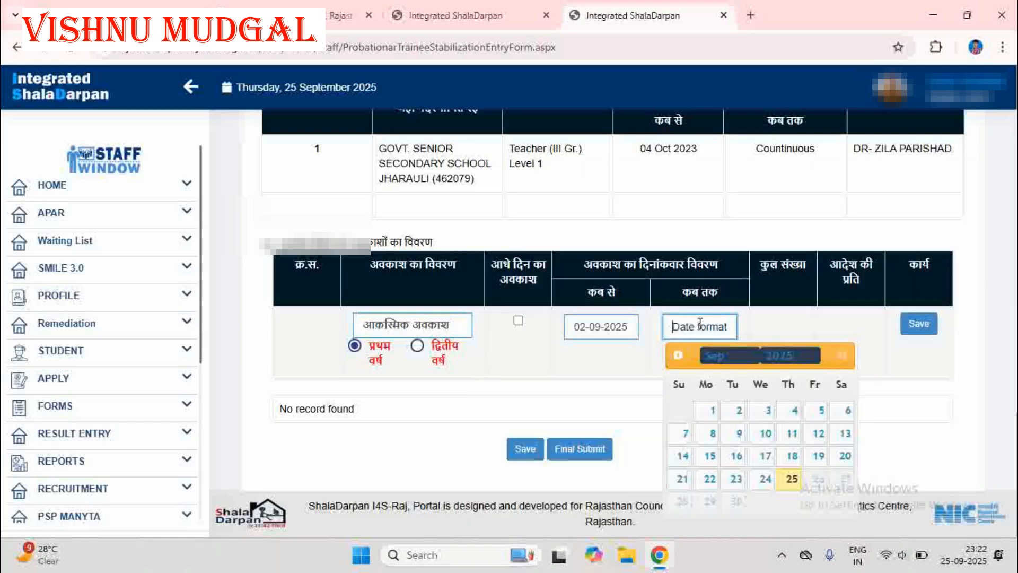
left_click(736, 411)
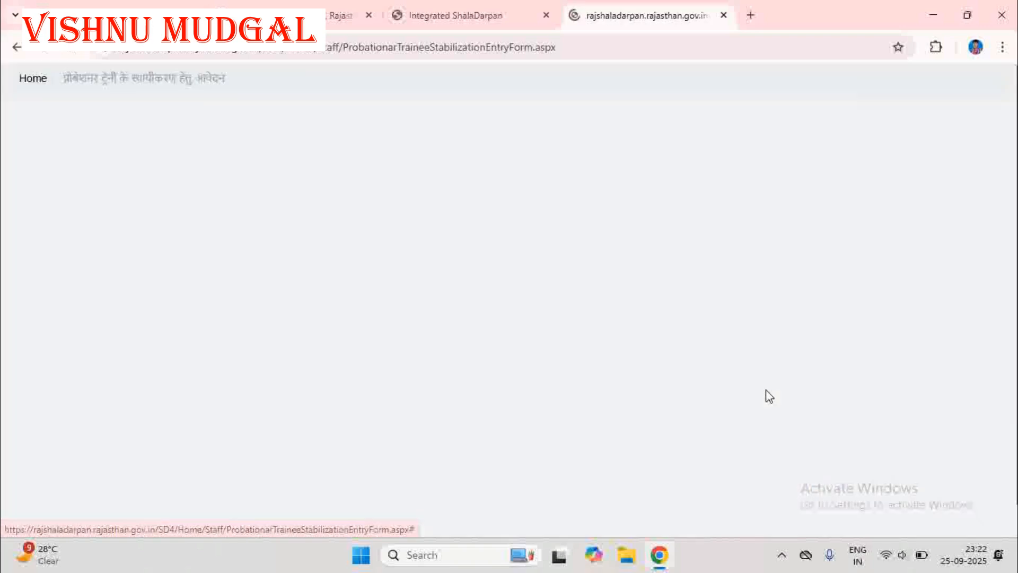
Change the leave type of the unsaved leave entry to प्रसूति अवकाश.
scroll(766, 395, "down", 10)
scroll(766, 395, "down", 8)
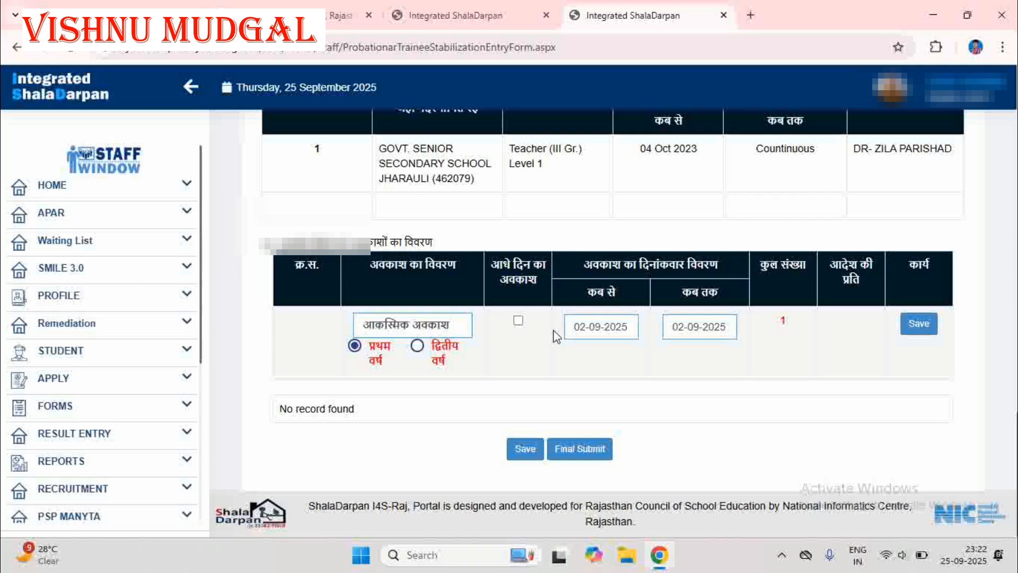
left_click(403, 330)
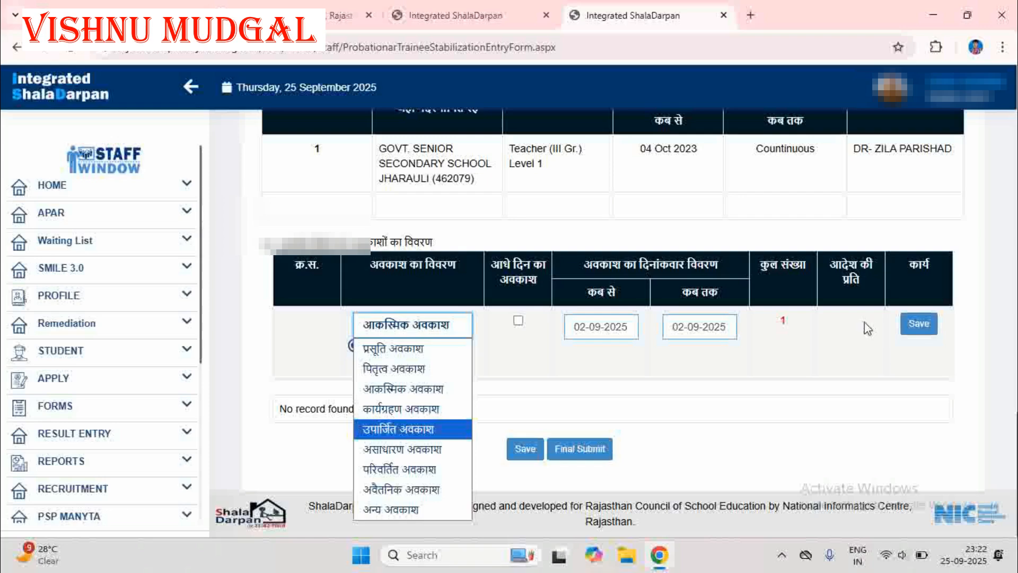
left_click(409, 348)
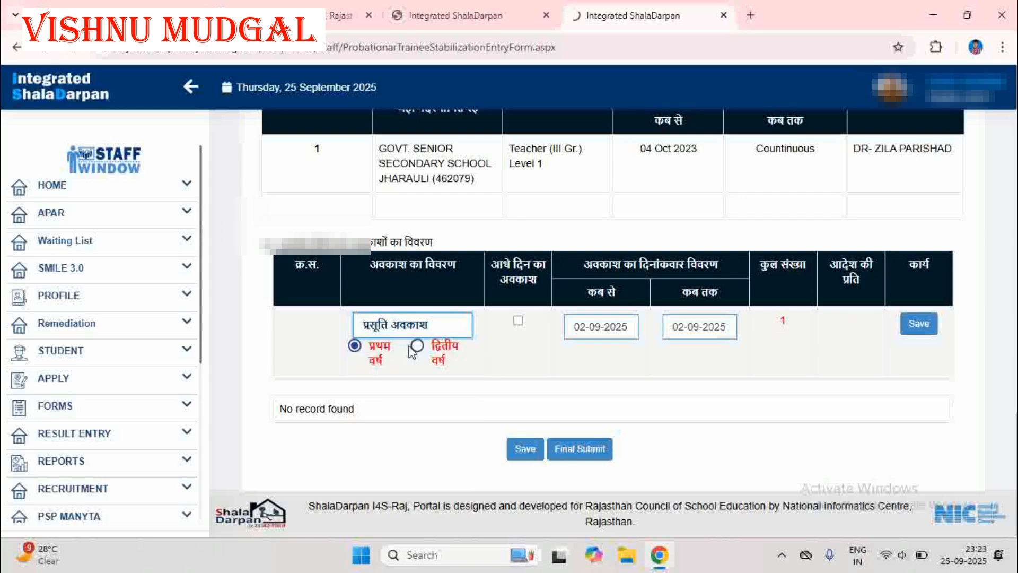
scroll(610, 318, "down", 20)
scroll(825, 314, "down", 6)
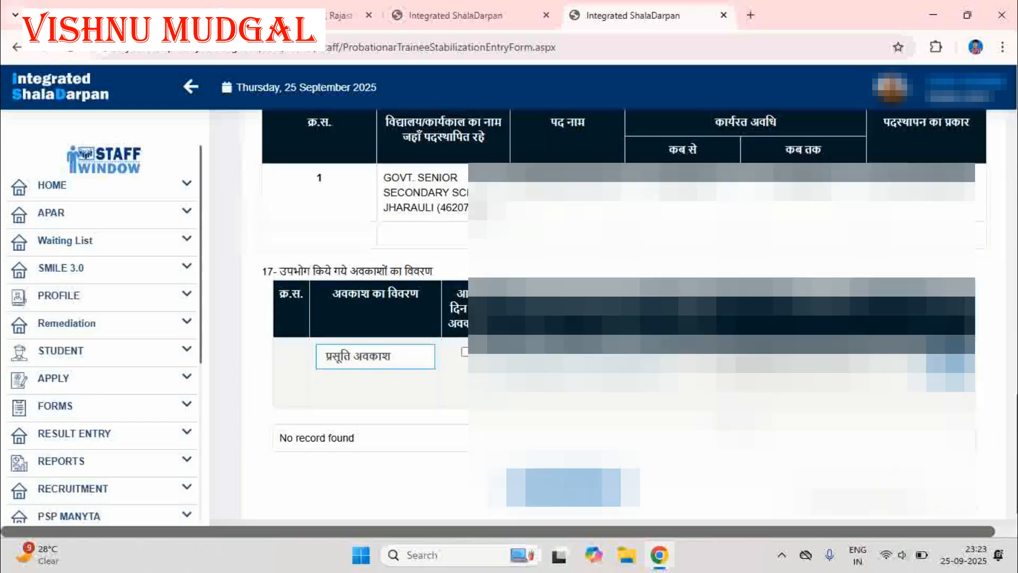